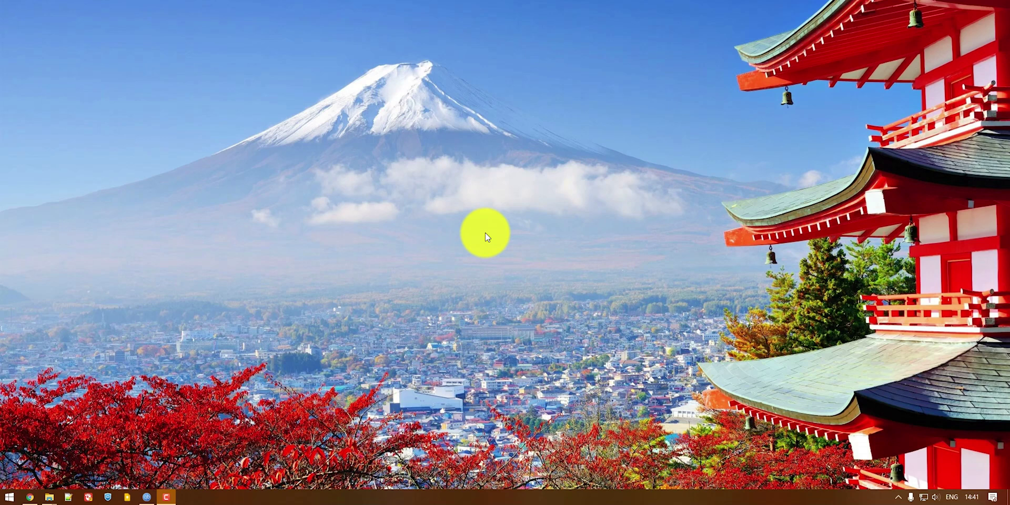
# Step: Open Device Manager and maximize its window
pyautogui.rightClick(8, 496)
pyautogui.click(55, 273)
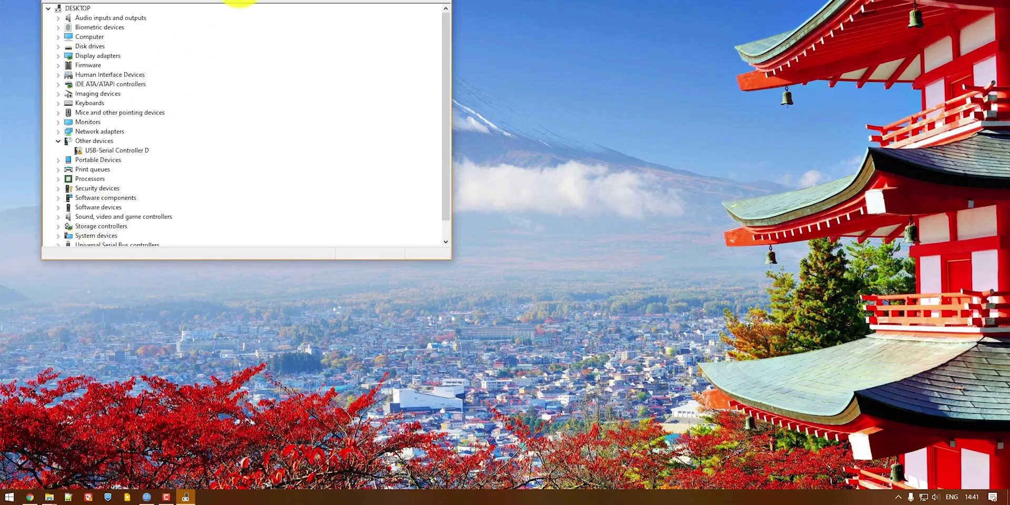
pyautogui.doubleClick(240, 2)
# Step: Try to update the USB-Serial Controller D driver by searching automatically for drivers
pyautogui.click(100, 124)
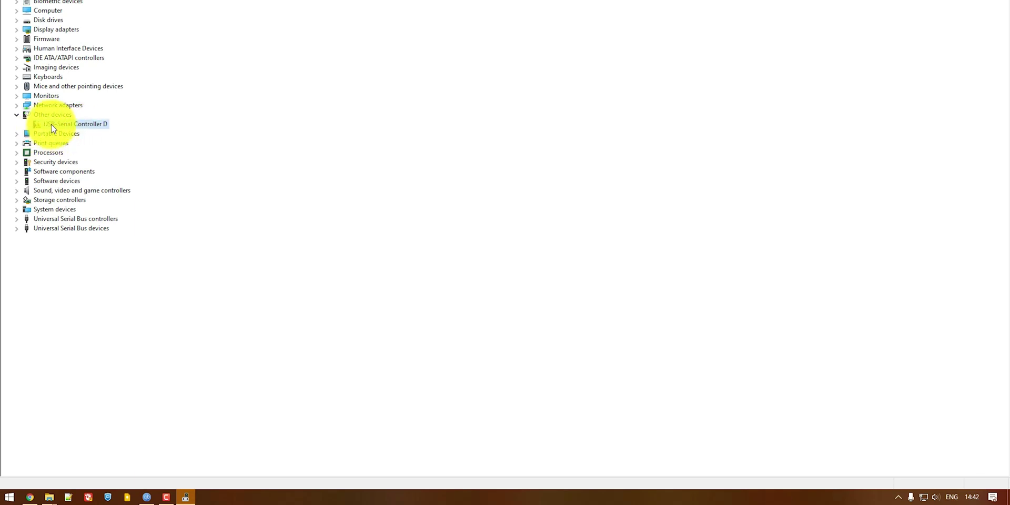
pyautogui.rightClick(95, 125)
pyautogui.click(147, 130)
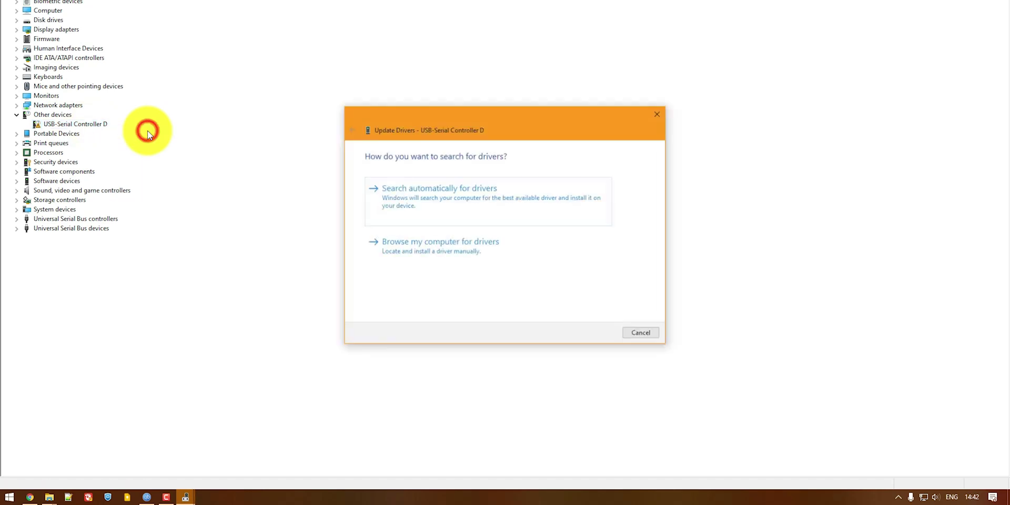
pyautogui.click(462, 202)
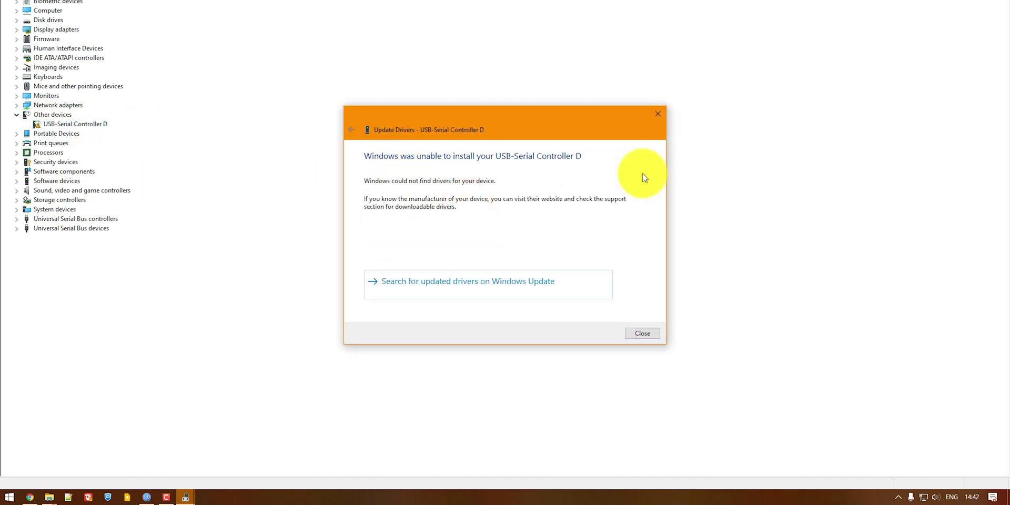
pyautogui.click(662, 113)
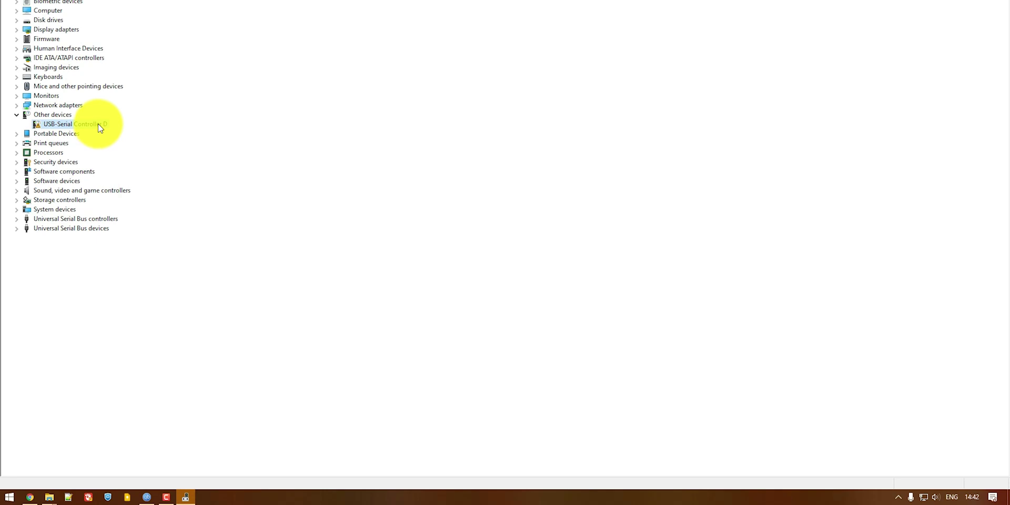
pyautogui.click(166, 109)
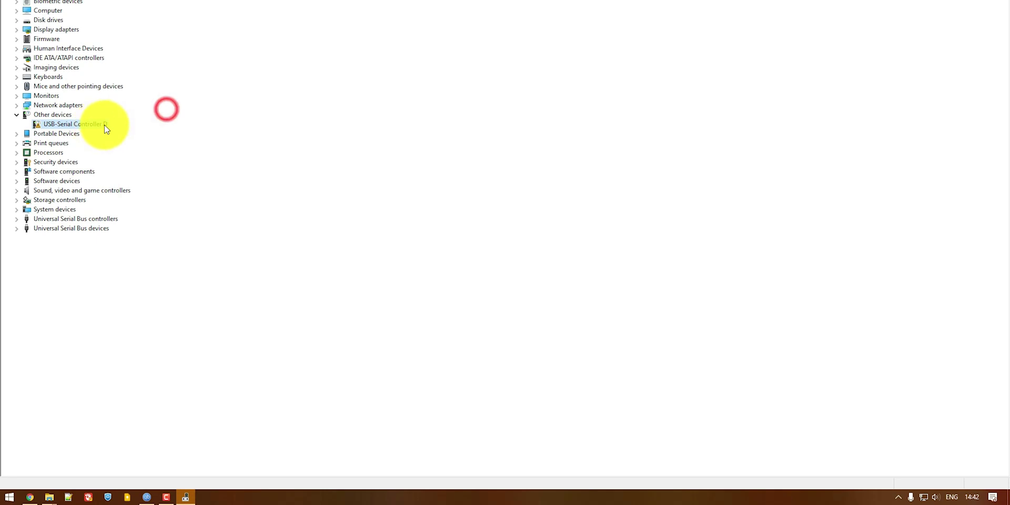
# Step: Display the Hardware Ids property in the device details of USB-Serial Controller D
pyautogui.rightClick(99, 126)
pyautogui.click(147, 190)
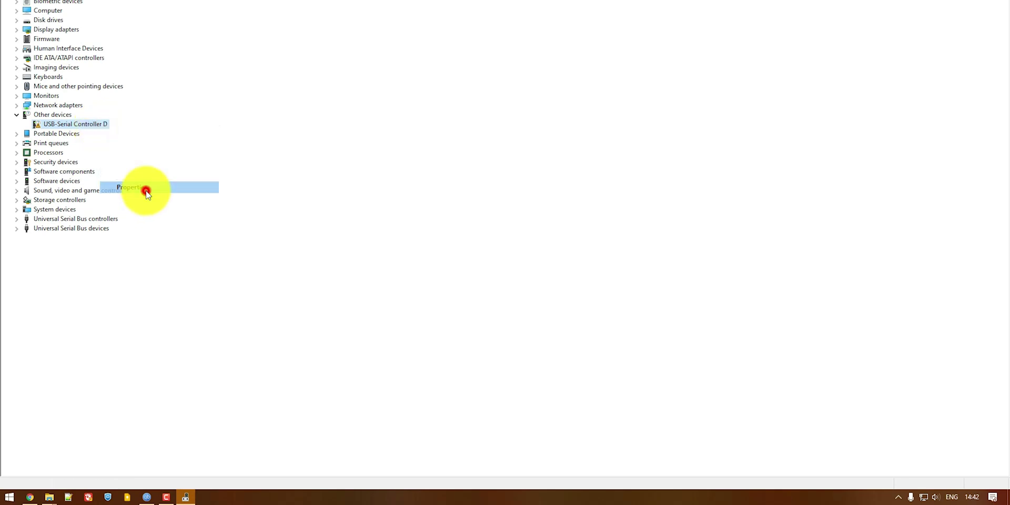
pyautogui.click(467, 120)
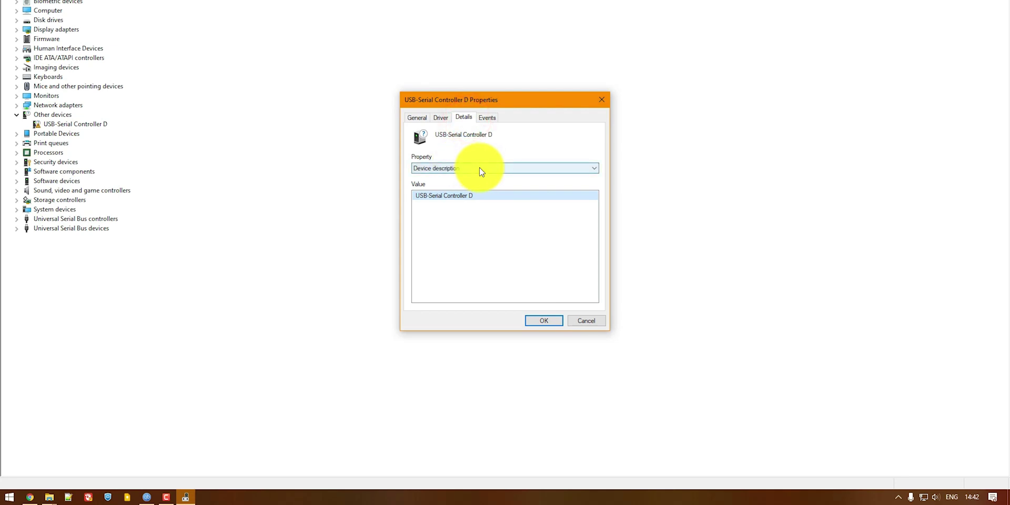
pyautogui.click(479, 168)
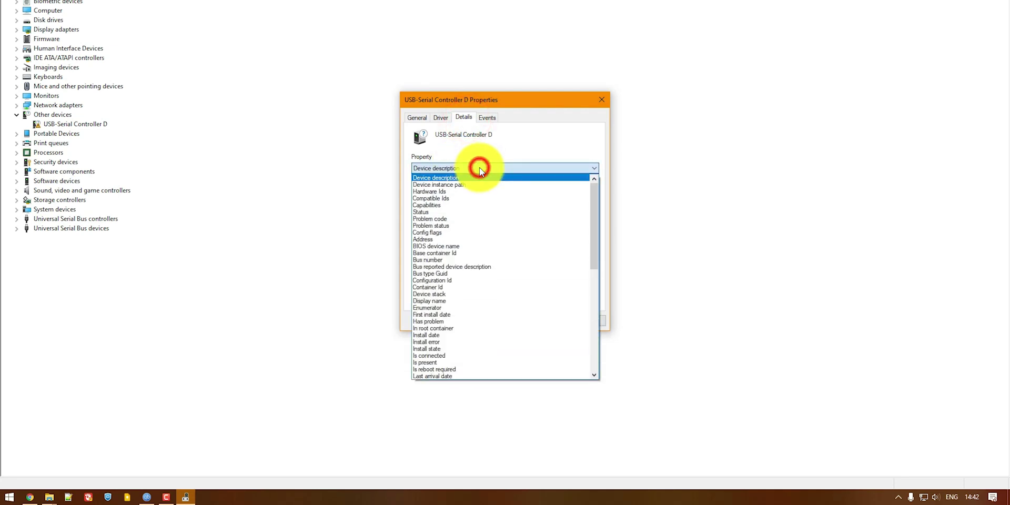
pyautogui.click(465, 192)
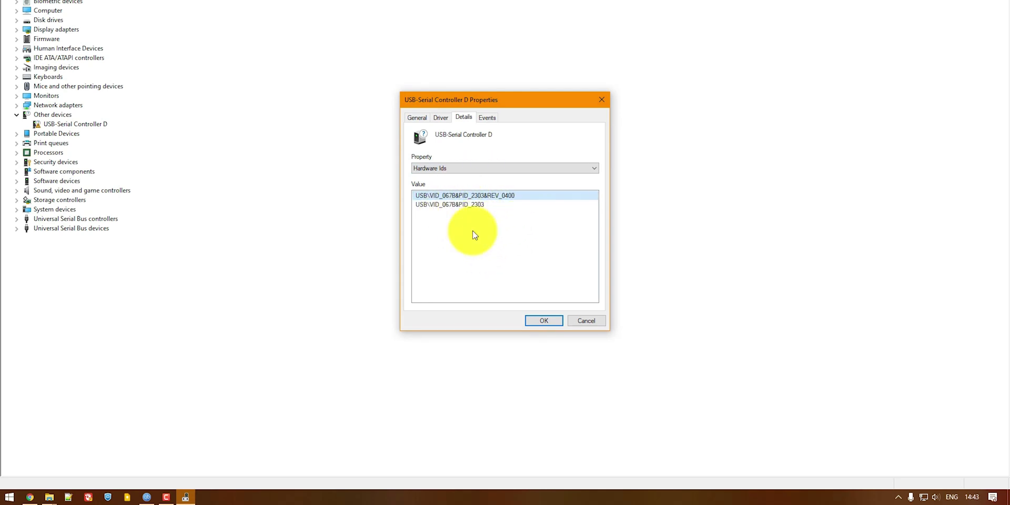
# Step: Copy the hardware ID USB\VID_067B&PID_2303 and search Google for it in the Chrome browser
pyautogui.click(480, 205)
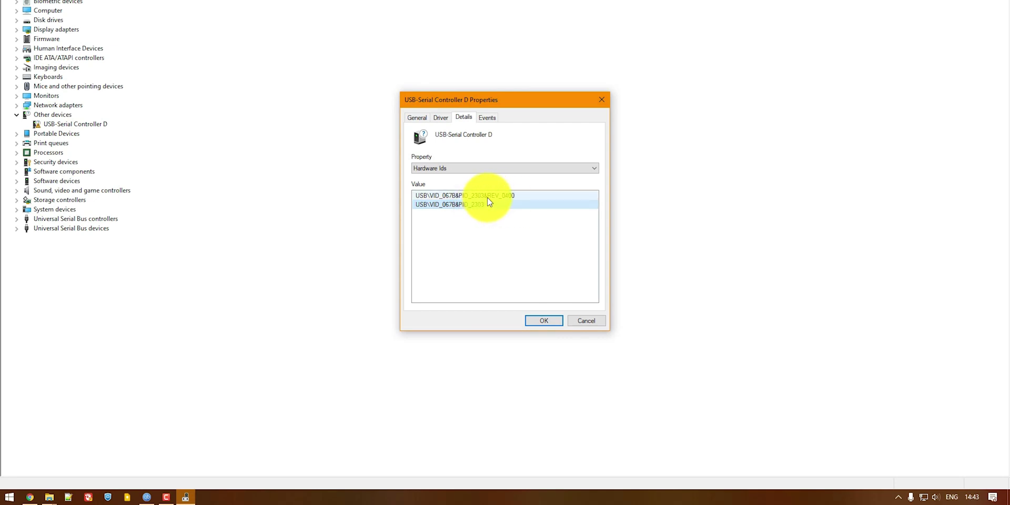
pyautogui.rightClick(447, 206)
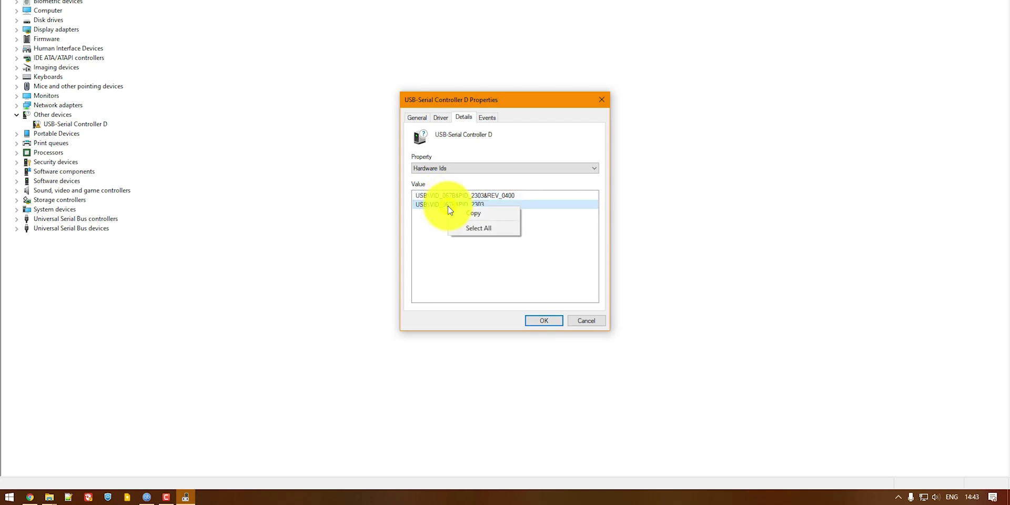
pyautogui.click(466, 212)
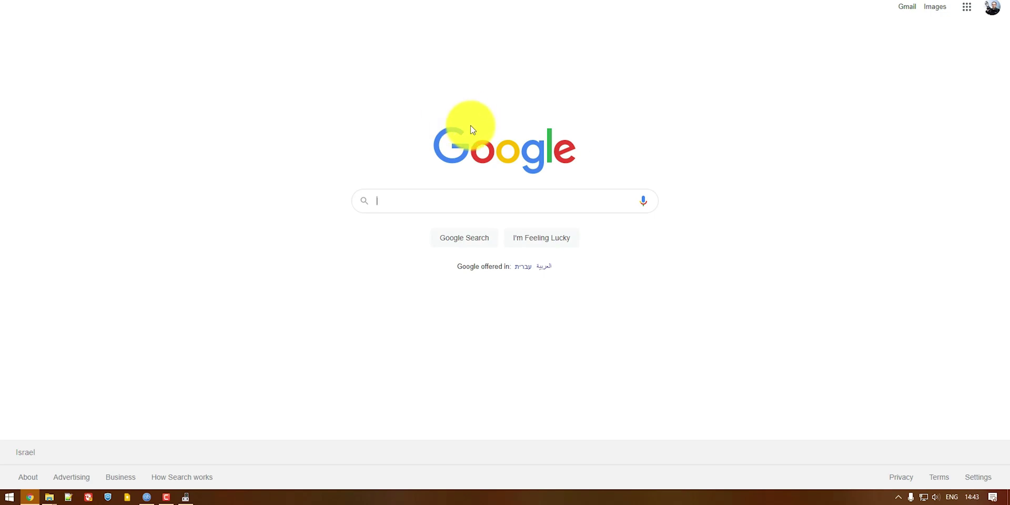
pyautogui.rightClick(463, 198)
pyautogui.click(501, 279)
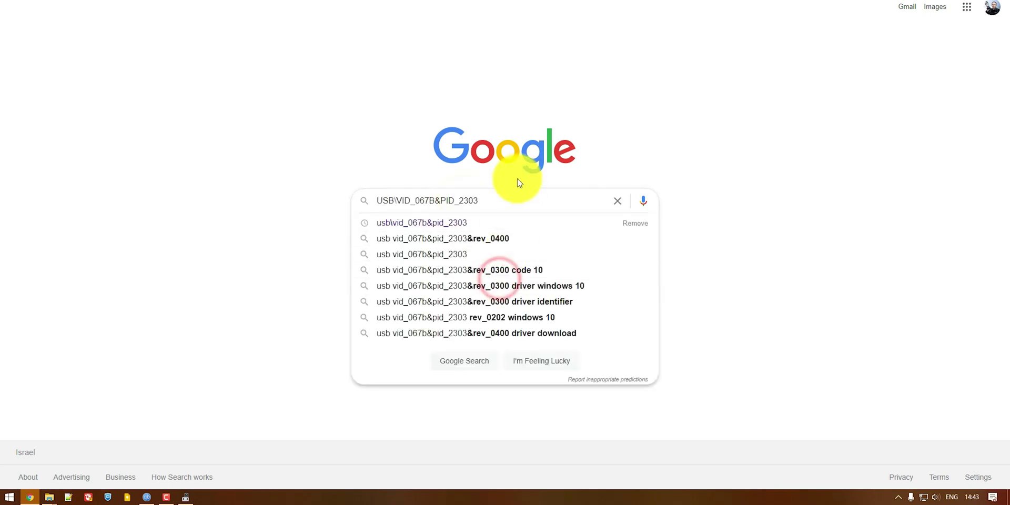
pyautogui.press('Return')
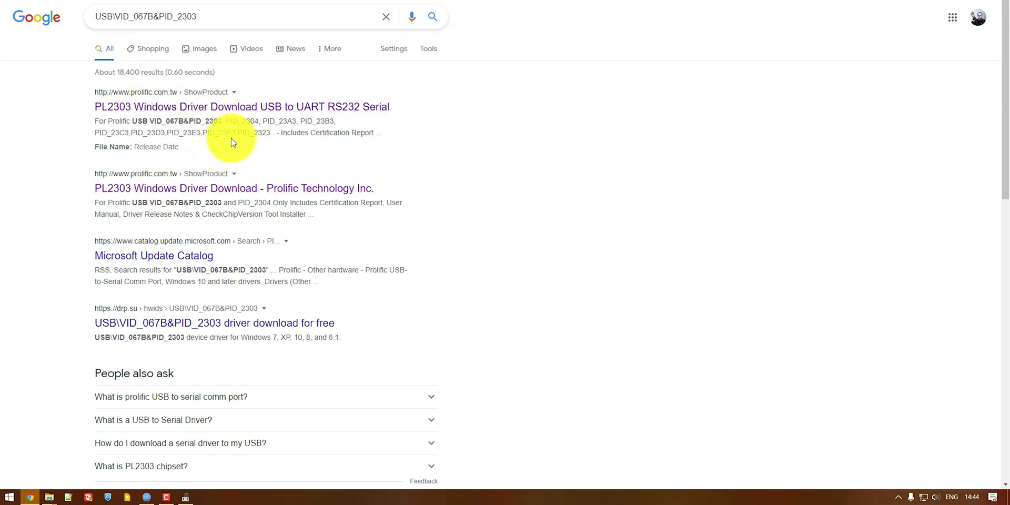
# Step: Look through the PL2303 Windows Driver Download page on the Prolific site and return to the search results
pyautogui.click(256, 116)
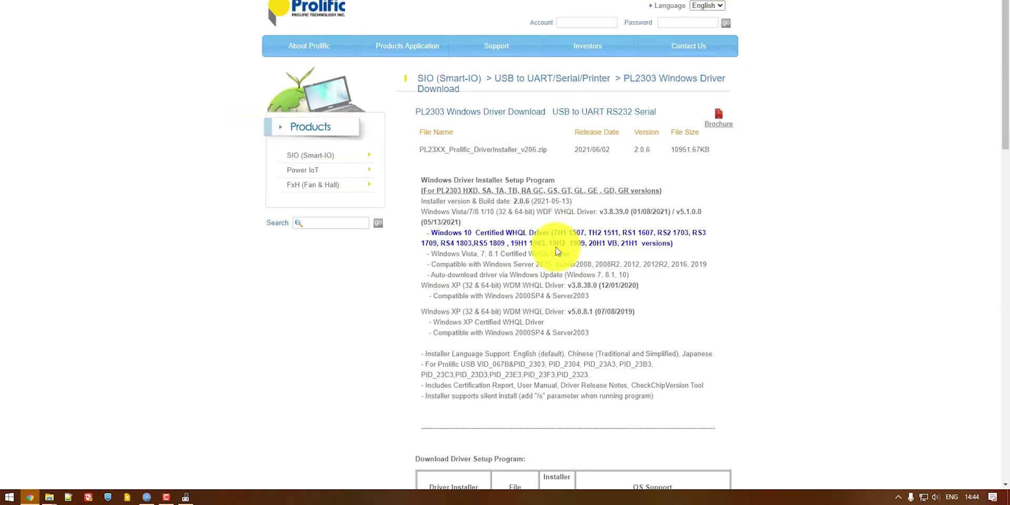
pyautogui.scroll(-10, 563, 284)
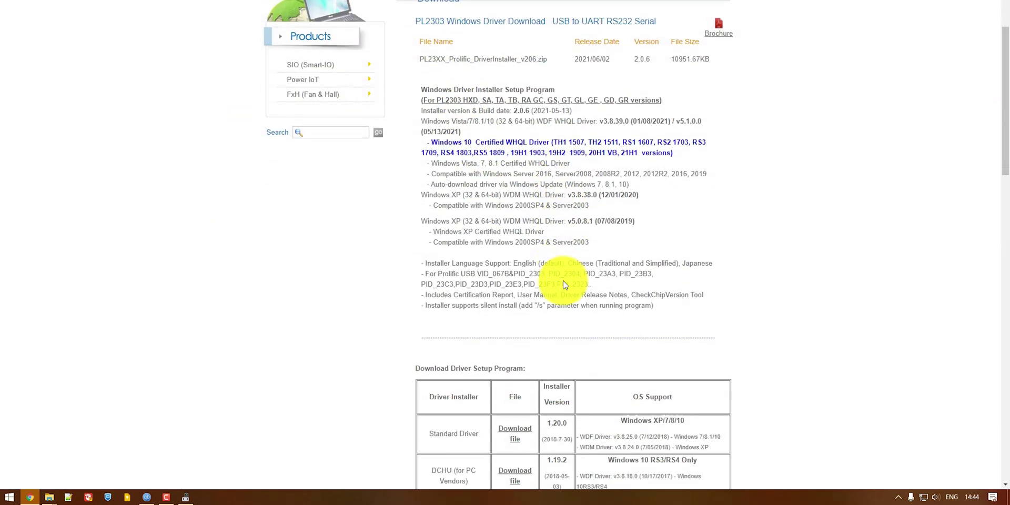
pyautogui.hotkey('alt', 'Left')
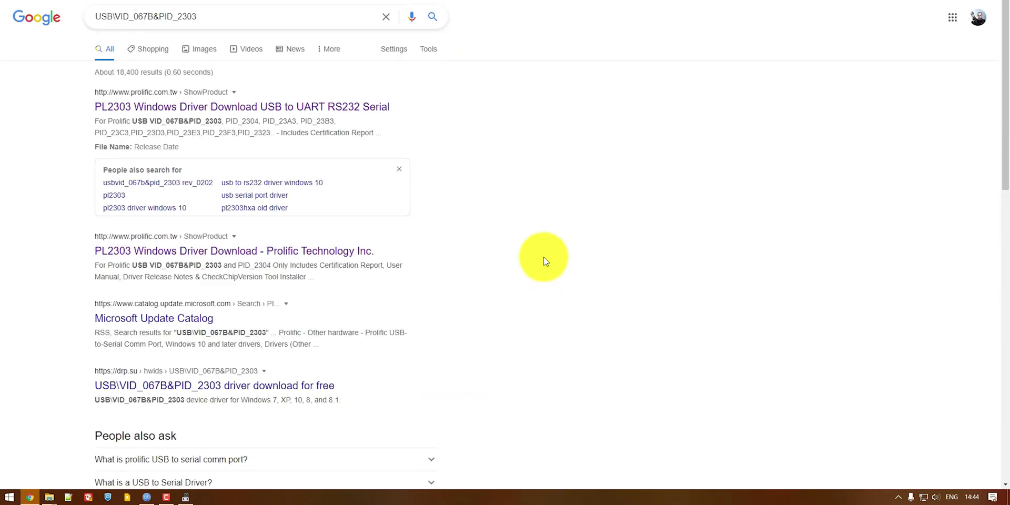
# Step: Switch to Device Manager and display the Hardware Ids property of the NVIDIA GeForce GTX 1050 Ti display adapter
pyautogui.click(187, 497)
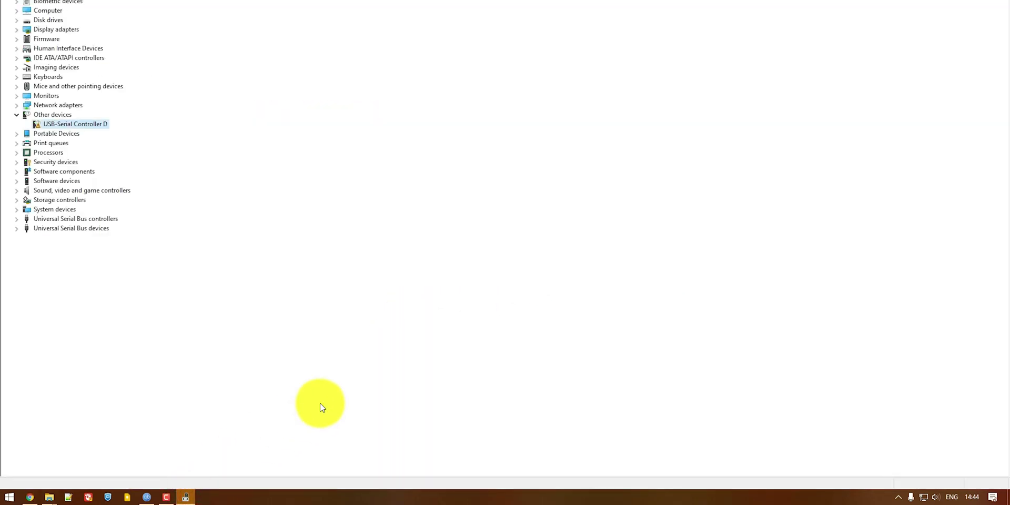
pyautogui.doubleClick(60, 29)
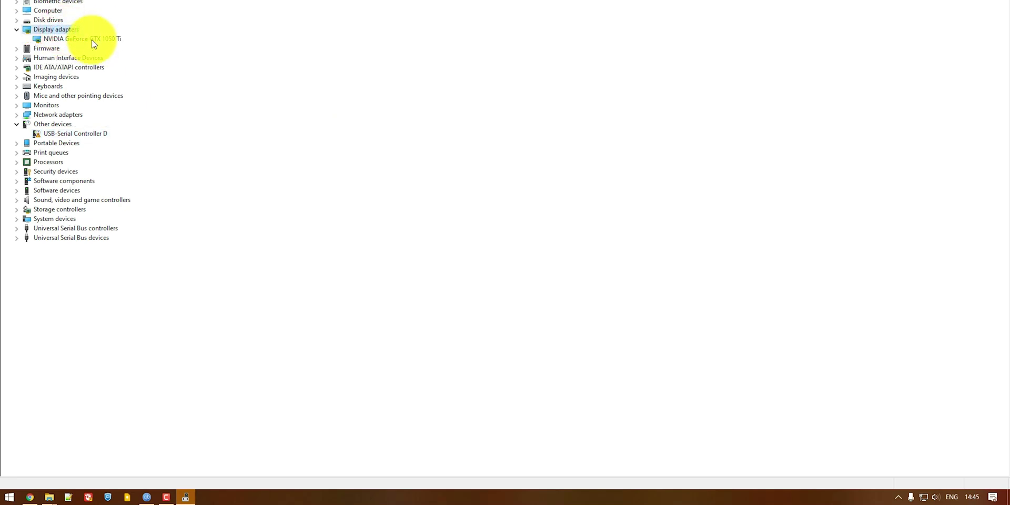
pyautogui.rightClick(93, 39)
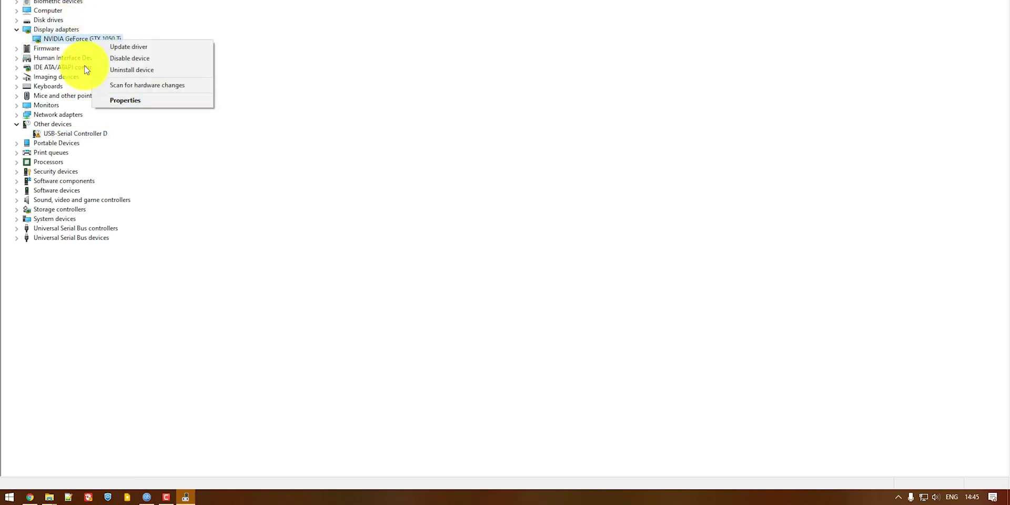
pyautogui.click(82, 36)
pyautogui.rightClick(83, 38)
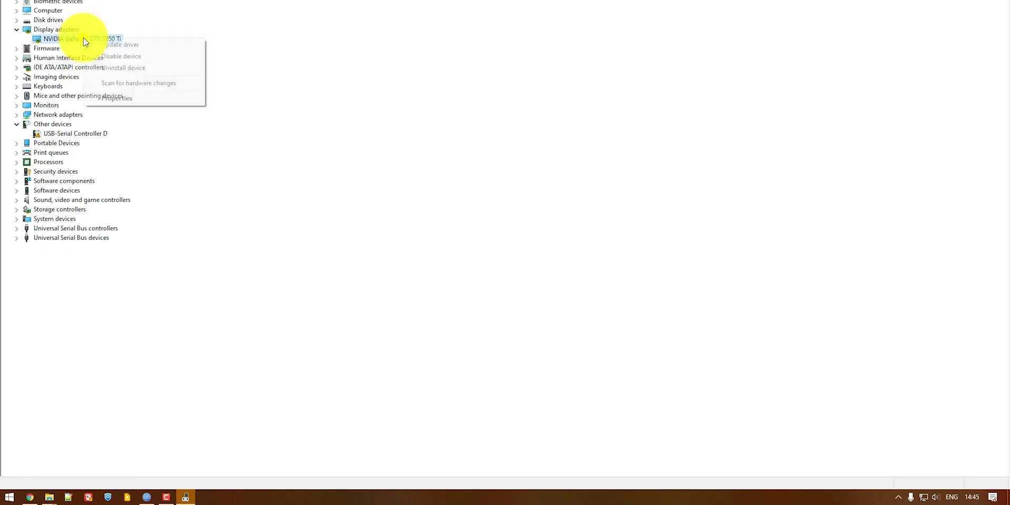
pyautogui.click(144, 99)
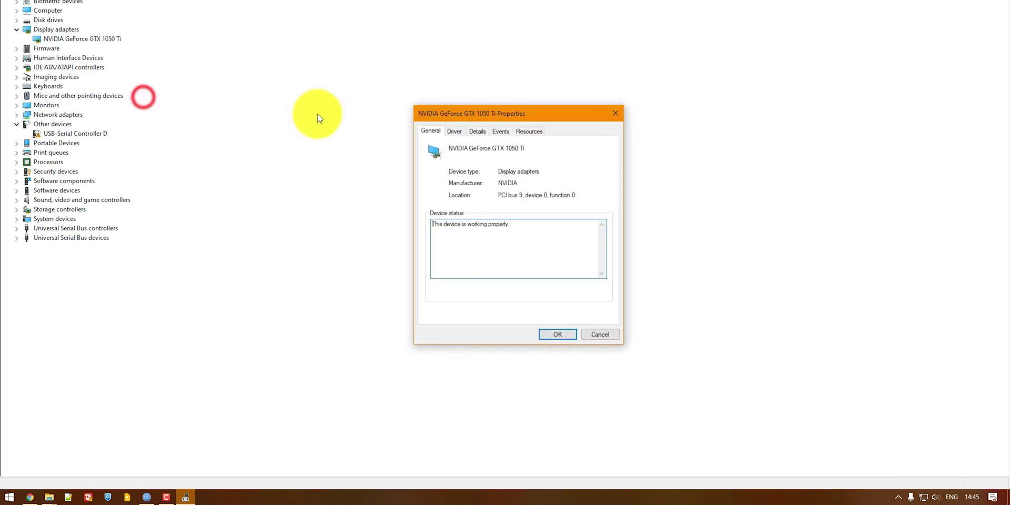
pyautogui.click(478, 131)
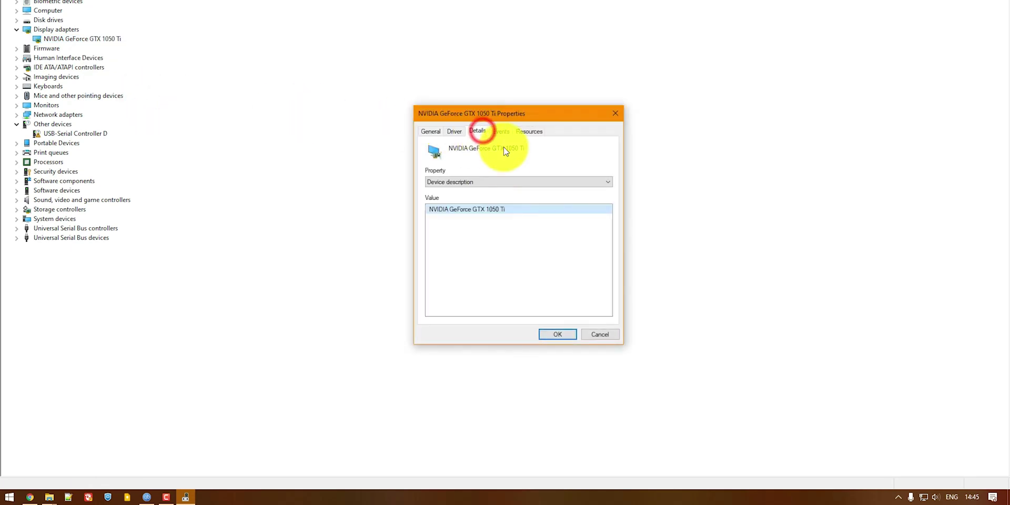
pyautogui.click(492, 181)
pyautogui.click(458, 203)
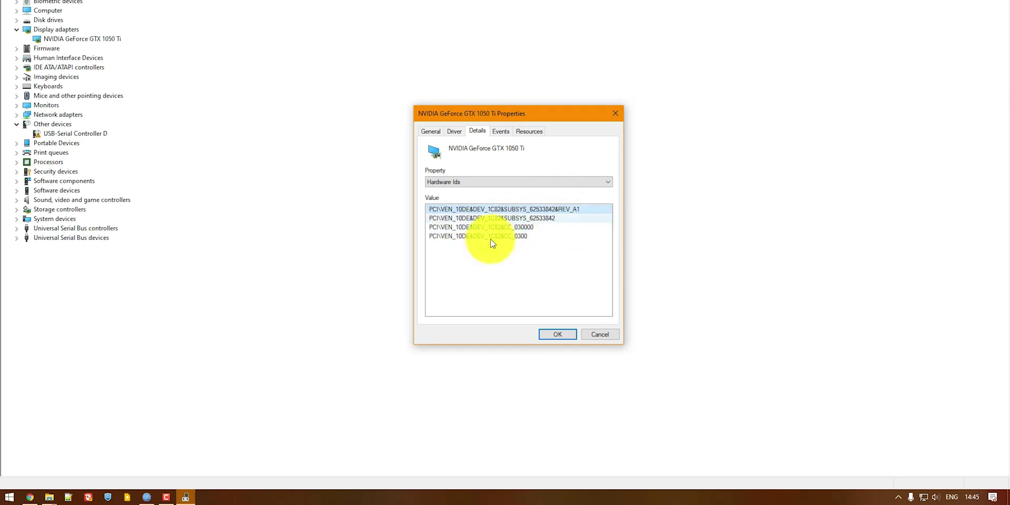
# Step: Copy the hardware ID PCI\VEN_10DE&DEV_1C82&SUBSYS_62533842 and search Google for it in Chrome
pyautogui.click(533, 219)
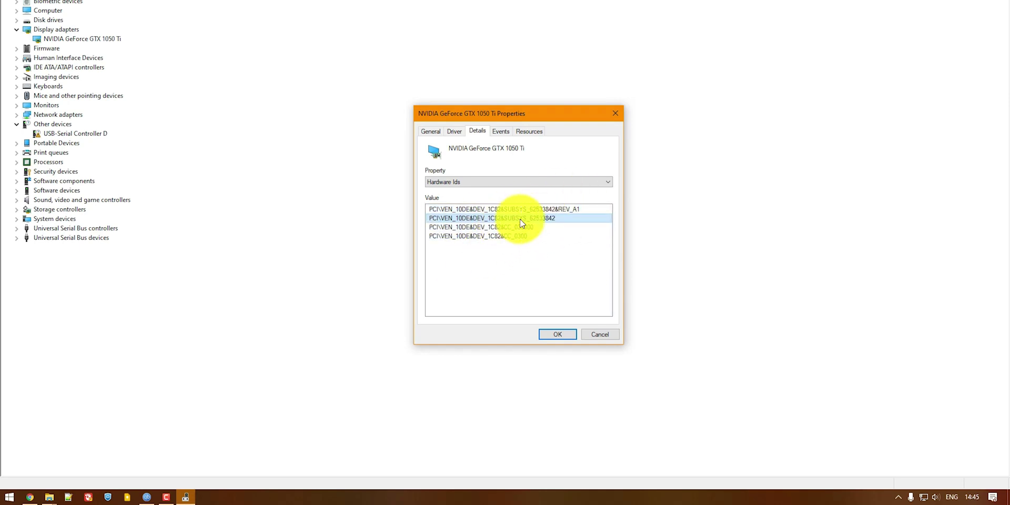
pyautogui.rightClick(523, 217)
pyautogui.click(569, 224)
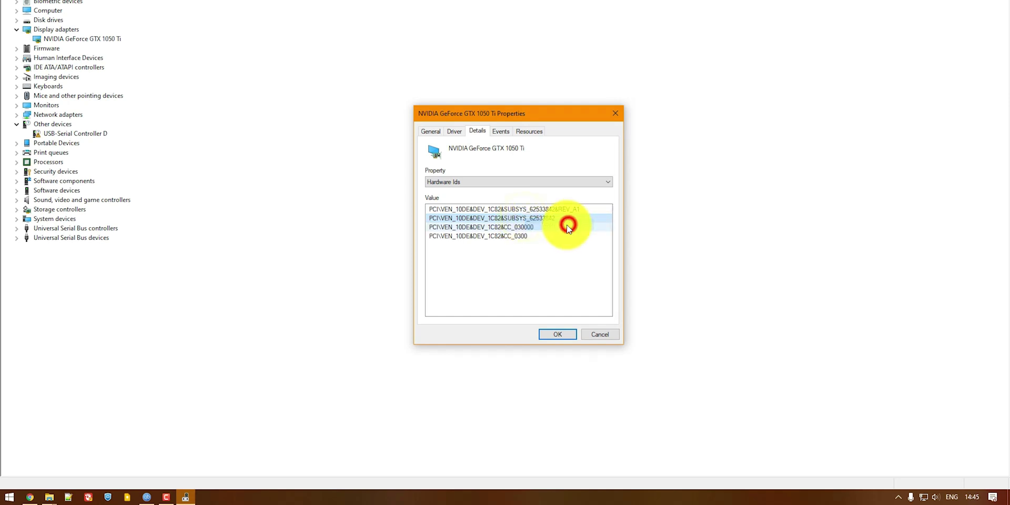
pyautogui.click(28, 498)
pyautogui.moveTo(259, 19); pyautogui.dragTo(2, 17)
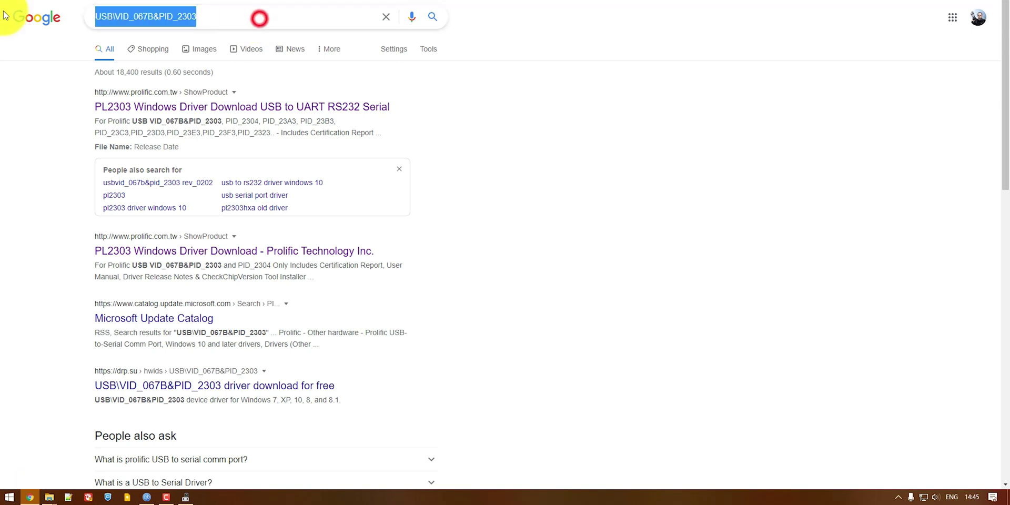
pyautogui.hotkey('ctrl', 'v')
pyautogui.press('Return')
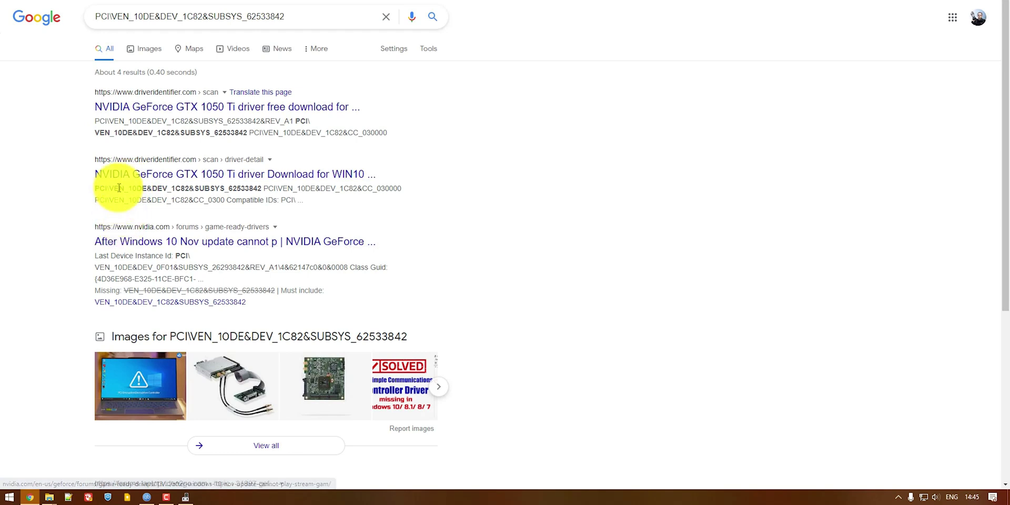
# Step: Copy the graphics card name from the first result's title and search Google for "nvidia geforce gtx 1050 ti driver"
pyautogui.moveTo(83, 104); pyautogui.dragTo(236, 108)
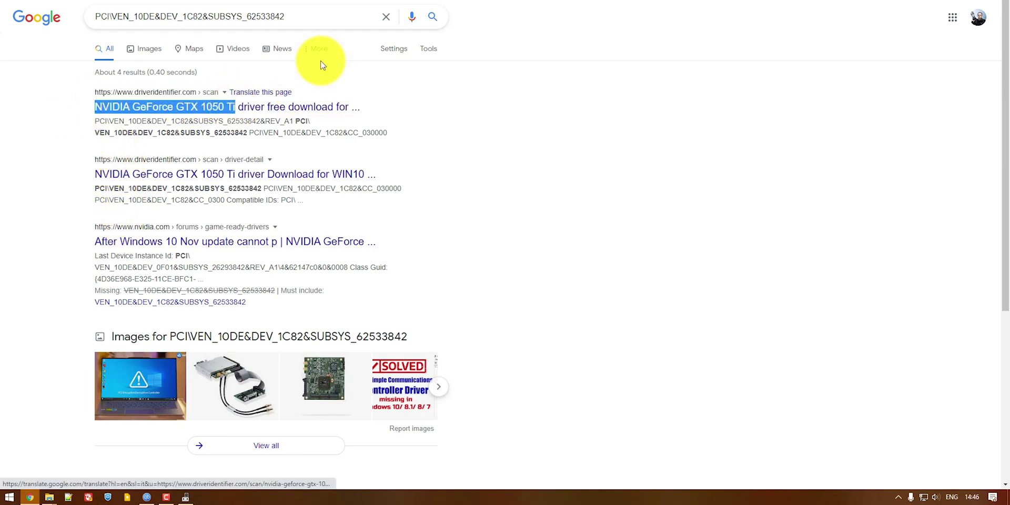
pyautogui.click(306, 12)
pyautogui.hotkey('ctrl', 'v')
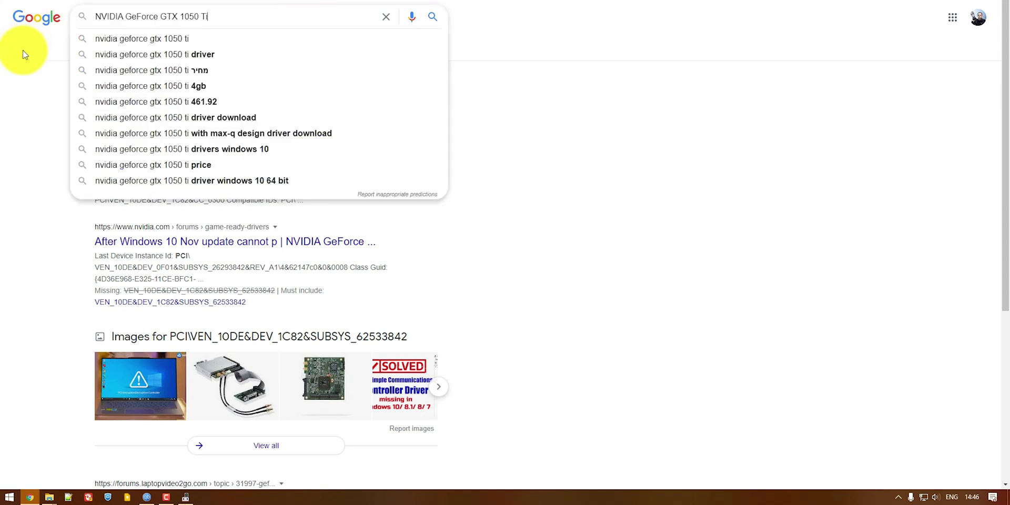
pyautogui.press('Down')
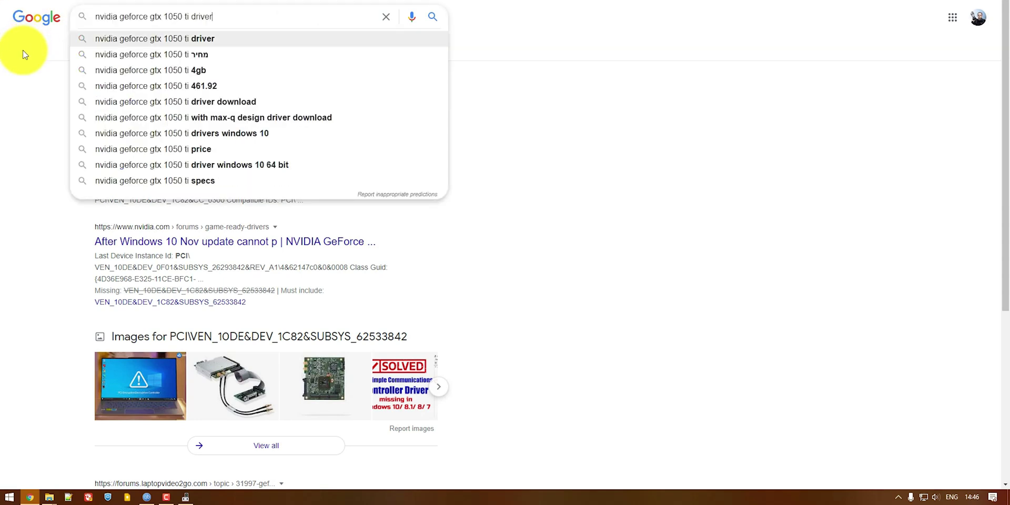
pyautogui.press('Return')
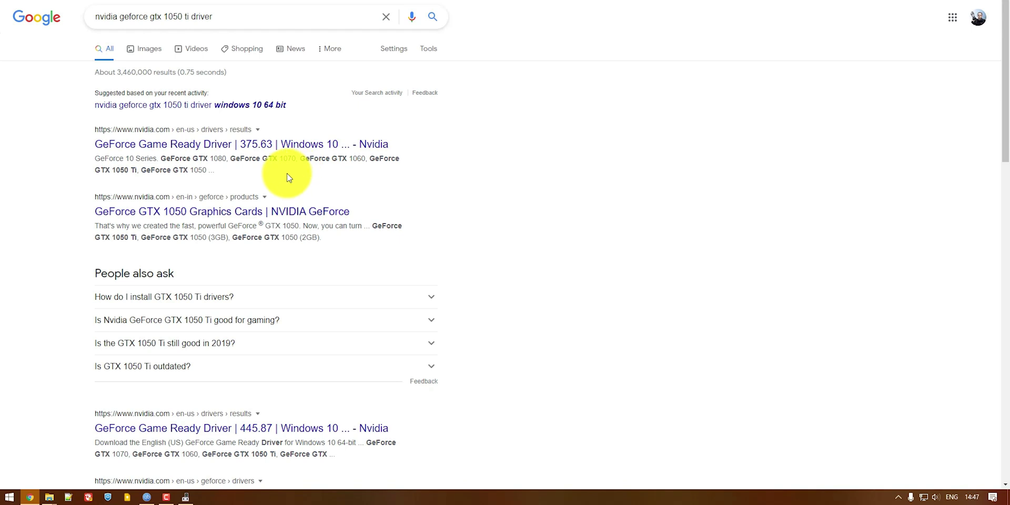
# Step: Switch back to Device Manager and select USB-Serial Controller D under Other devices
pyautogui.click(185, 497)
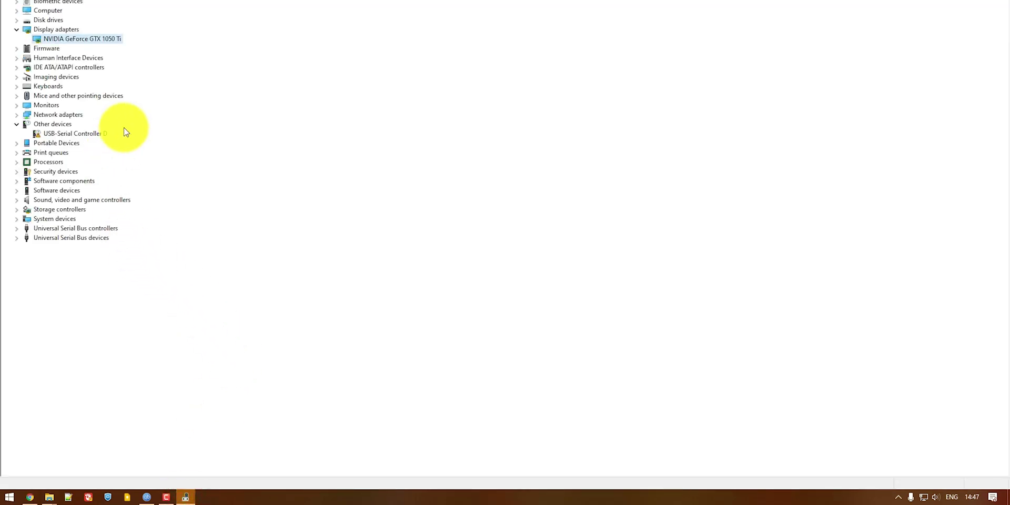
pyautogui.click(92, 133)
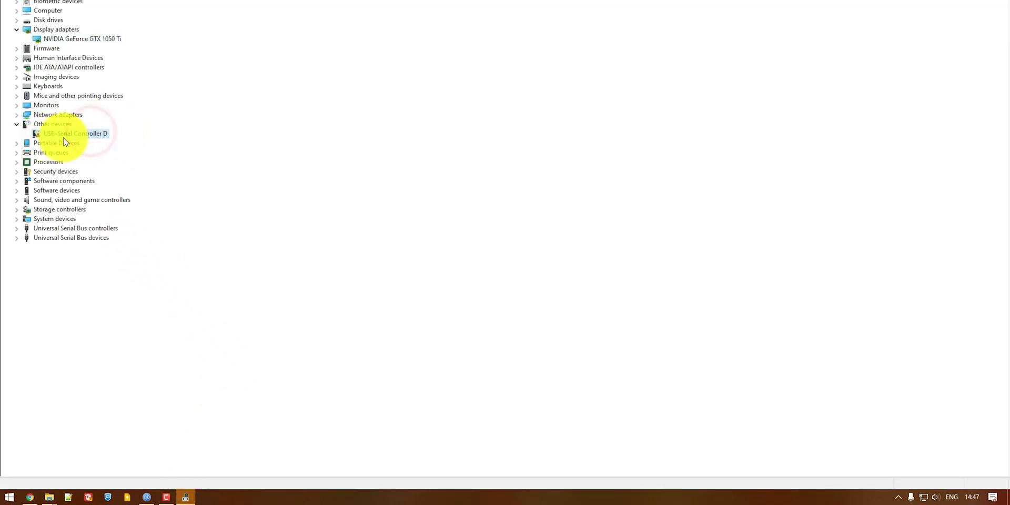